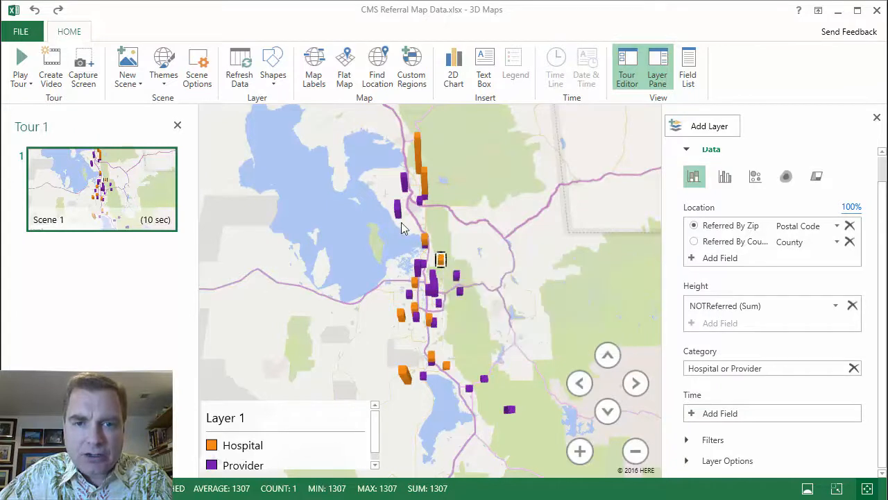
# Move the Layer 1 legend slightly up on the map and narrow it to fit its Hospital and Provider entries.
pyautogui.moveTo(397, 212)
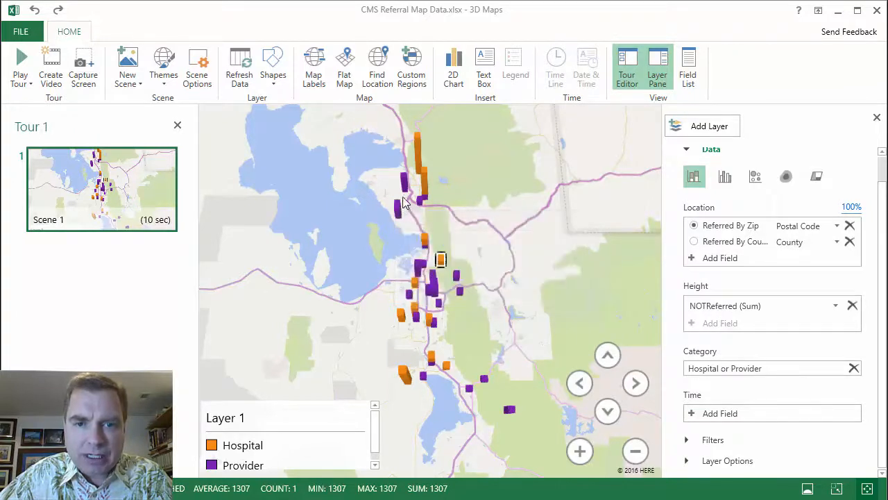
pyautogui.moveTo(409, 186)
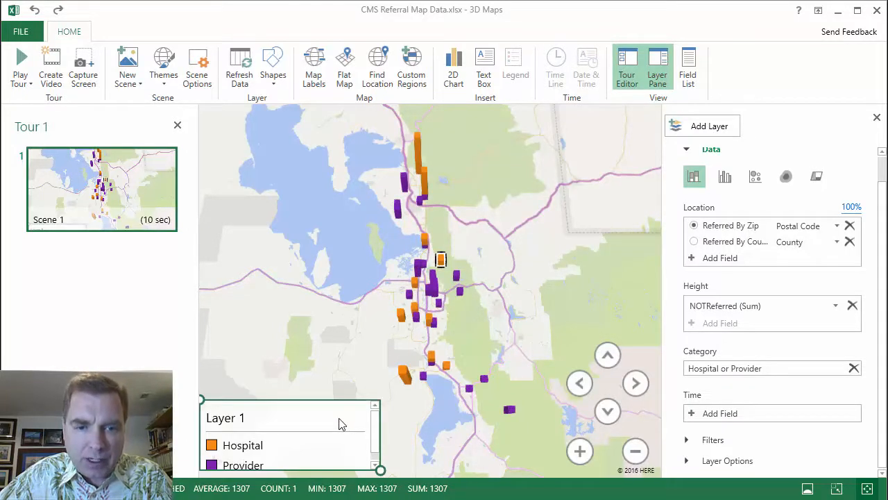
pyautogui.moveTo(340, 415); pyautogui.dragTo(331, 383)
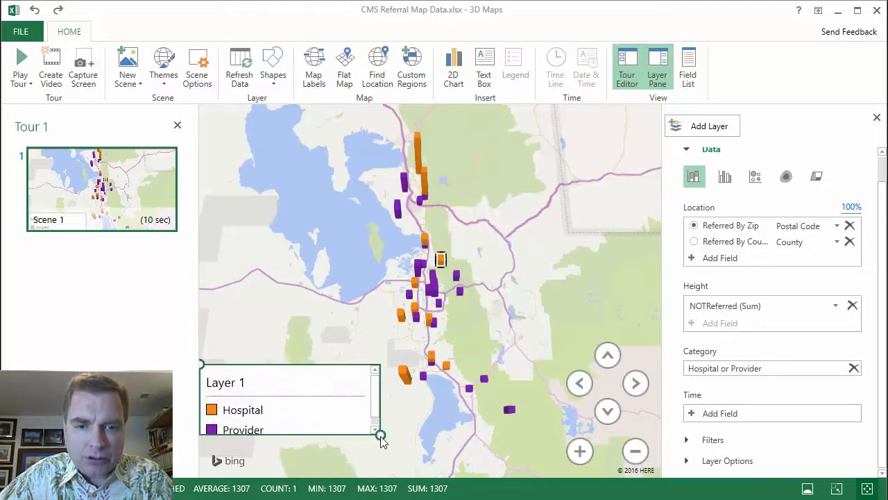
pyautogui.click(282, 400)
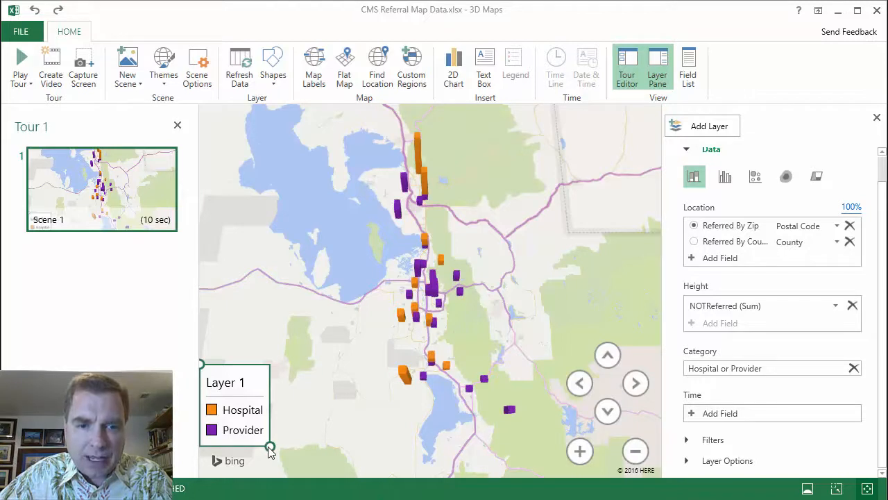
pyautogui.moveTo(270, 448); pyautogui.dragTo(288, 459)
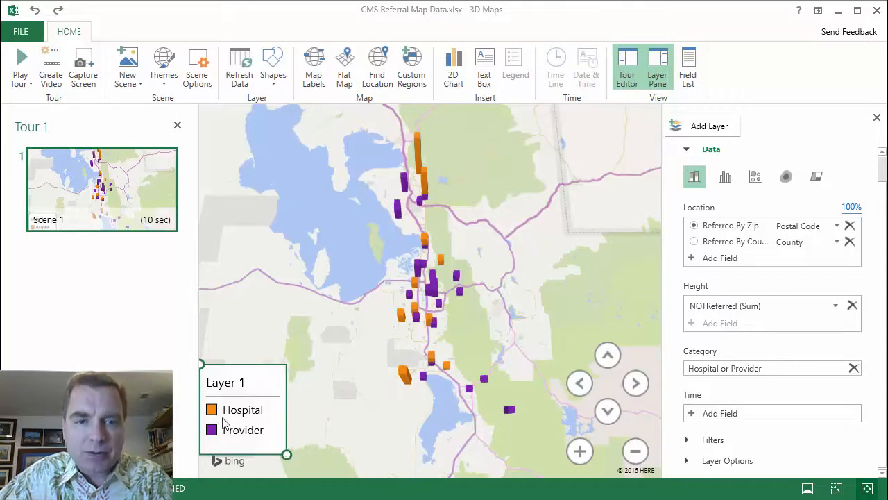
# Examine the legend's title and category formatting options, and cancel out of them.
pyautogui.rightClick(271, 387)
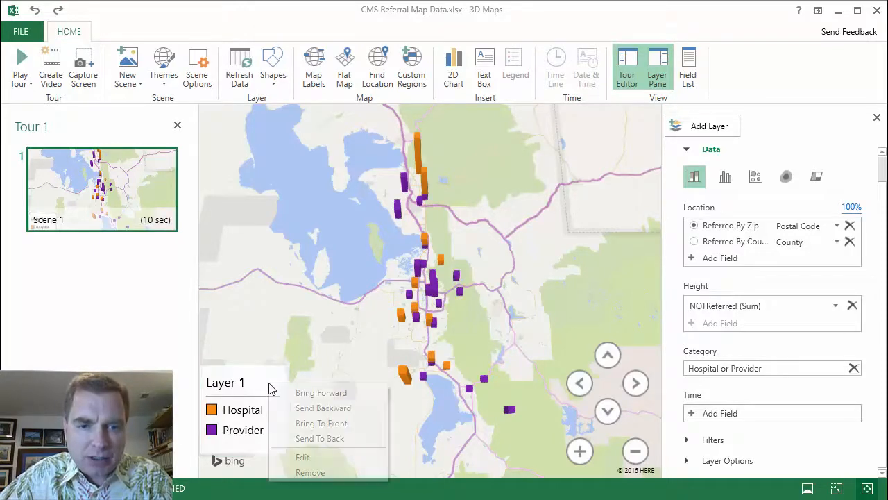
pyautogui.click(306, 457)
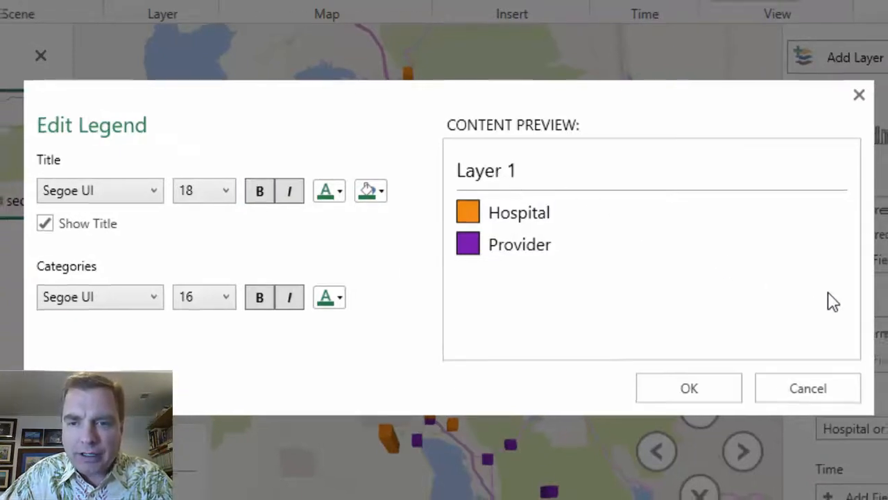
pyautogui.click(804, 388)
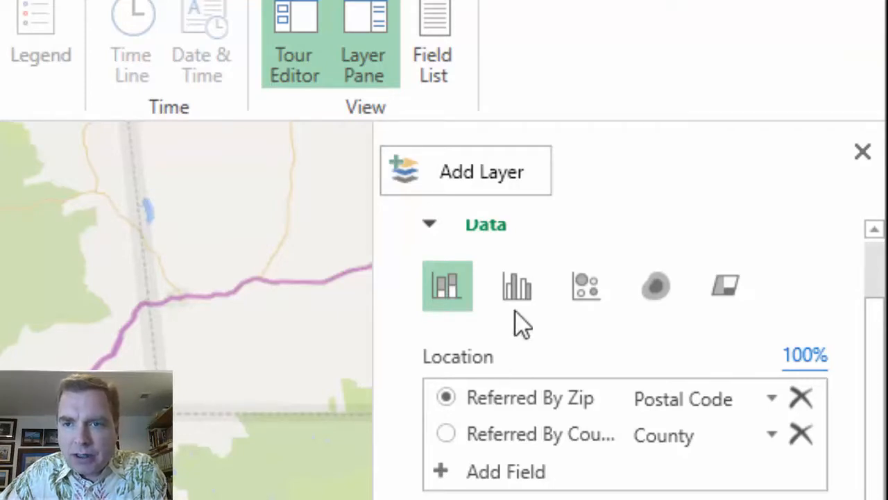
# Rename Layer 1 as "Hospital or Provider" and check the title in the legend.
pyautogui.scroll(2, 876, 305)
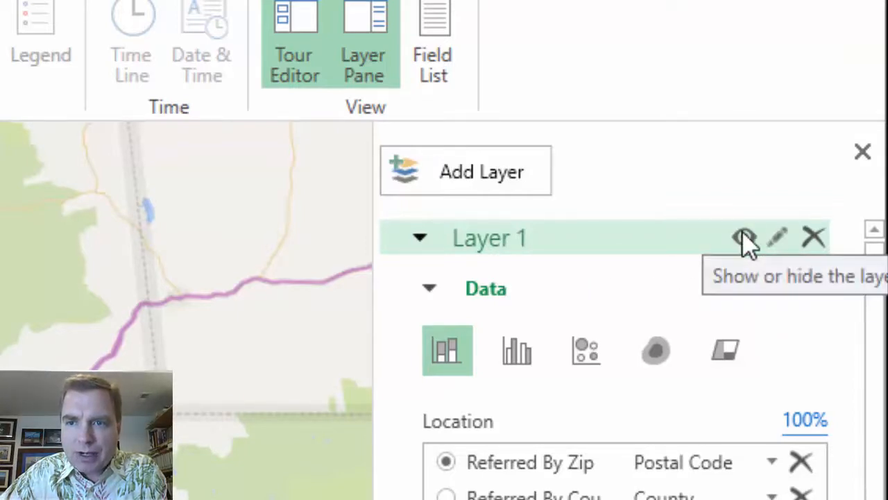
pyautogui.click(781, 238)
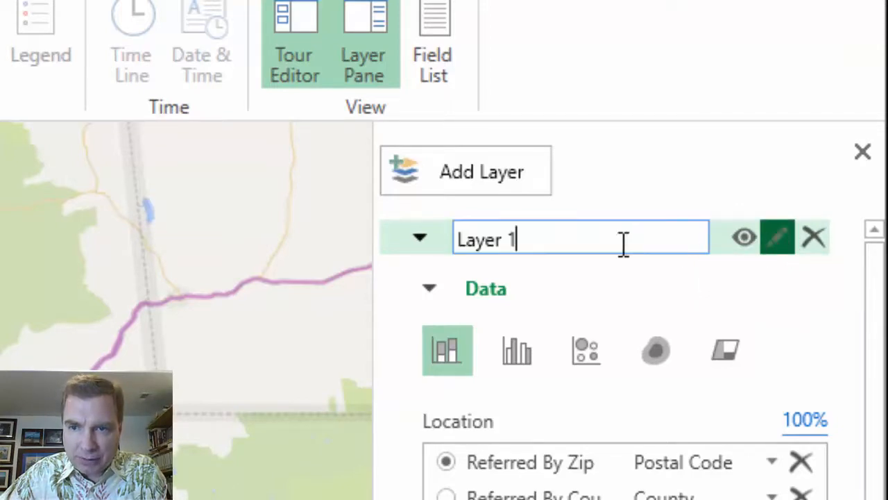
pyautogui.moveTo(516, 239); pyautogui.dragTo(415, 240)
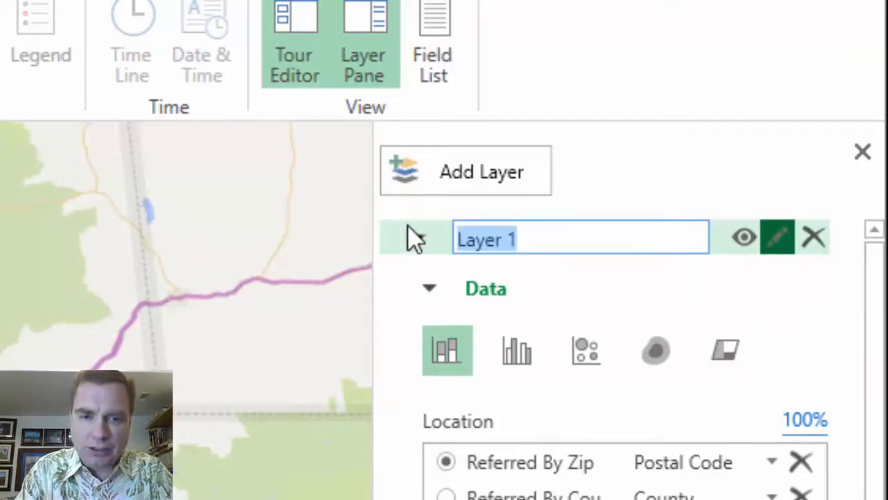
pyautogui.write('Sour')
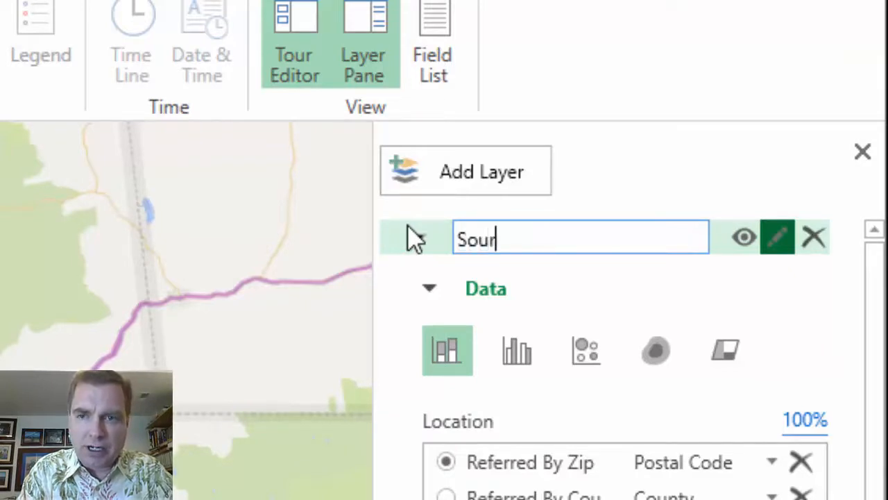
pyautogui.press('BackSpace')
pyautogui.press('BackSpace')
pyautogui.write('Ho')
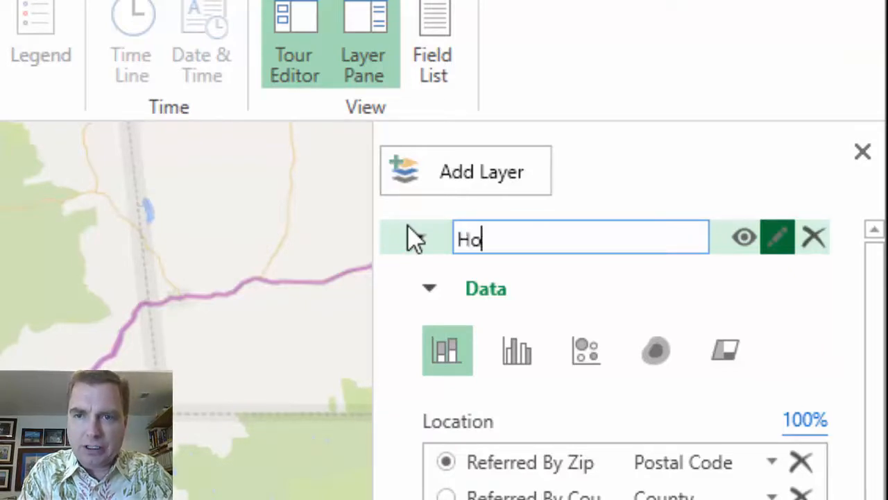
pyautogui.write('spital or PRo')
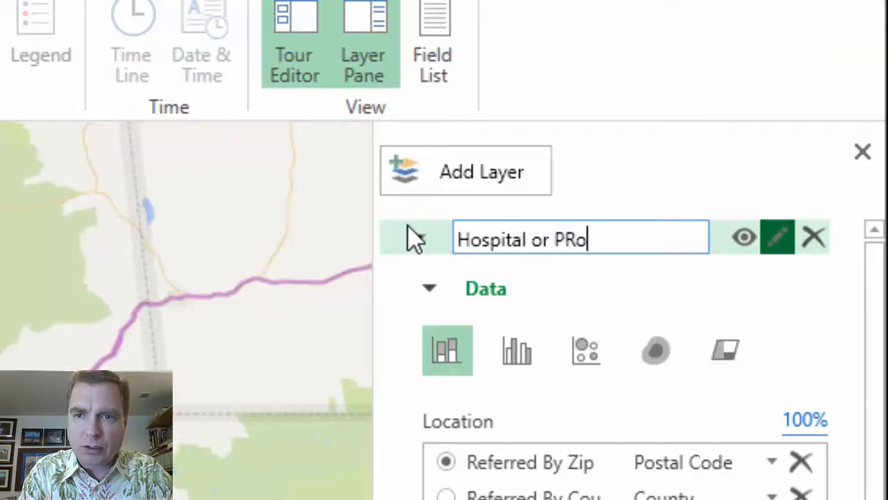
pyautogui.write('v')
pyautogui.press('BackSpace')
pyautogui.press('BackSpace')
pyautogui.press('BackSpace')
pyautogui.write('rovider')
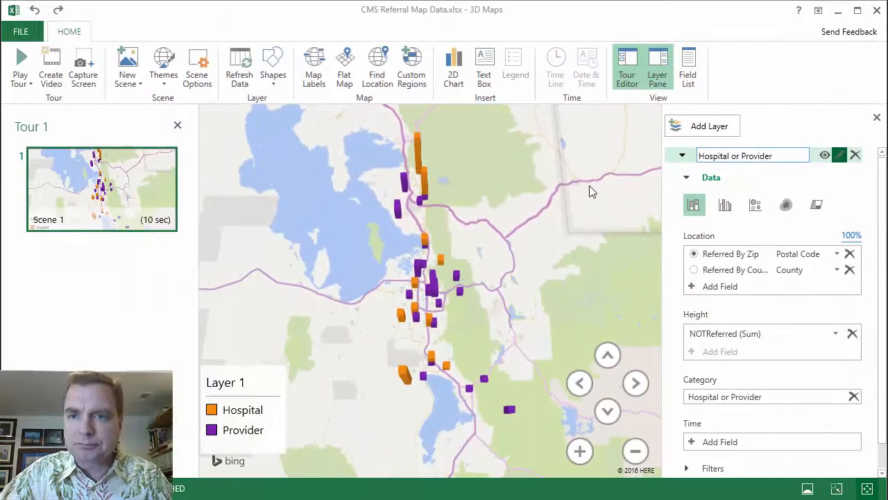
pyautogui.press('Return')
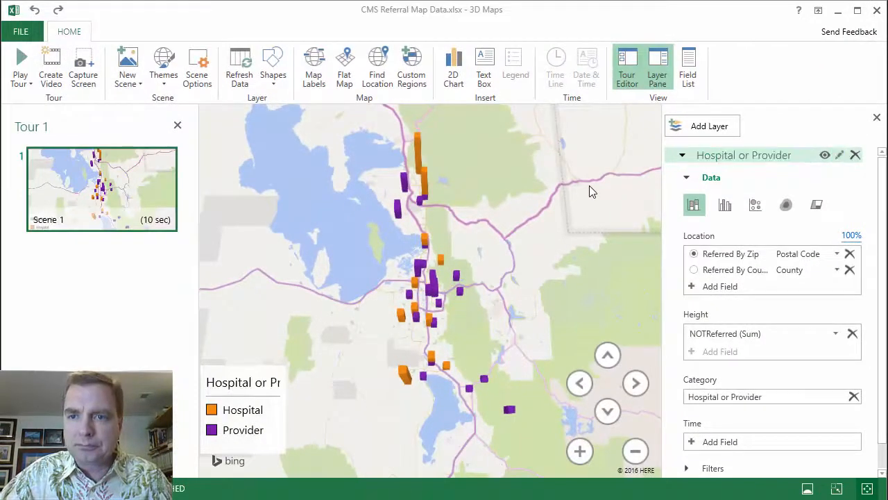
pyautogui.click(238, 435)
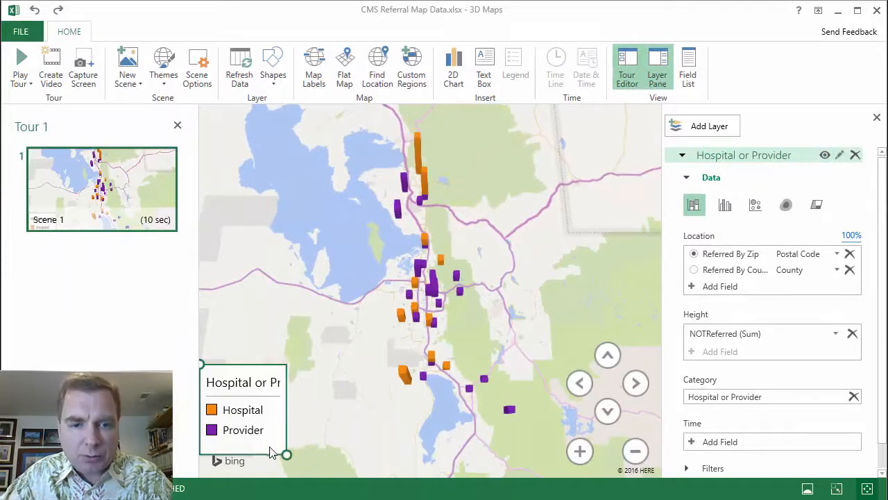
# Rename the layer as "Source" so the shorter title fits the map legend.
pyautogui.click(839, 155)
pyautogui.moveTo(777, 156); pyautogui.dragTo(651, 161)
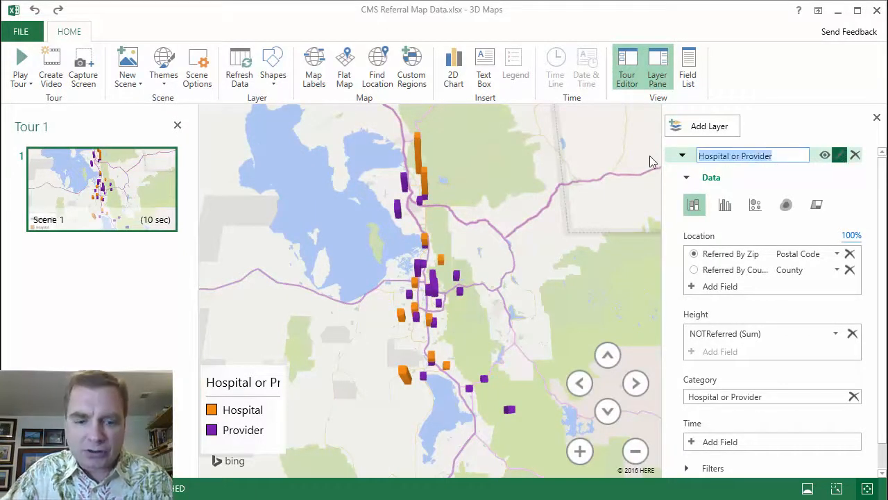
pyautogui.write('Source')
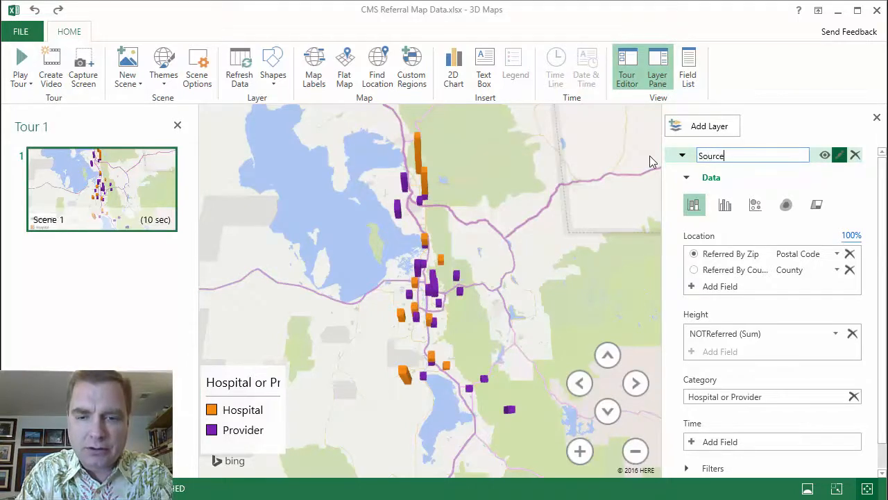
pyautogui.press('Return')
pyautogui.click(264, 394)
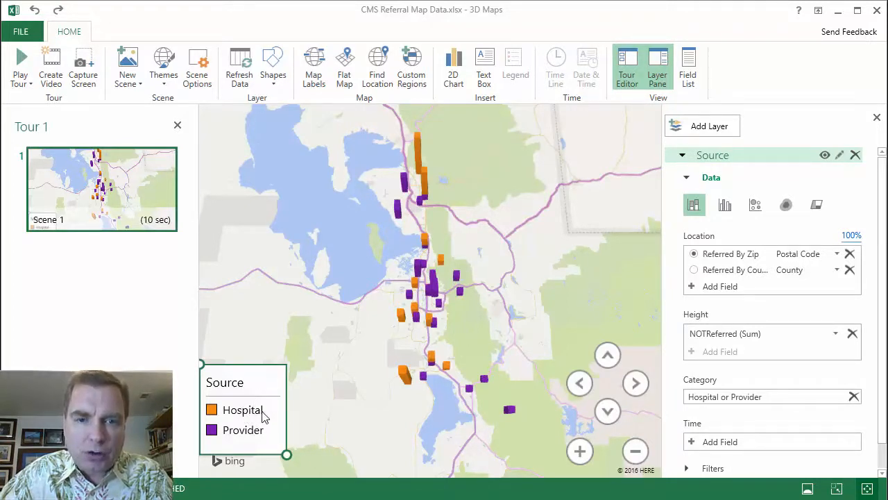
pyautogui.click(380, 289)
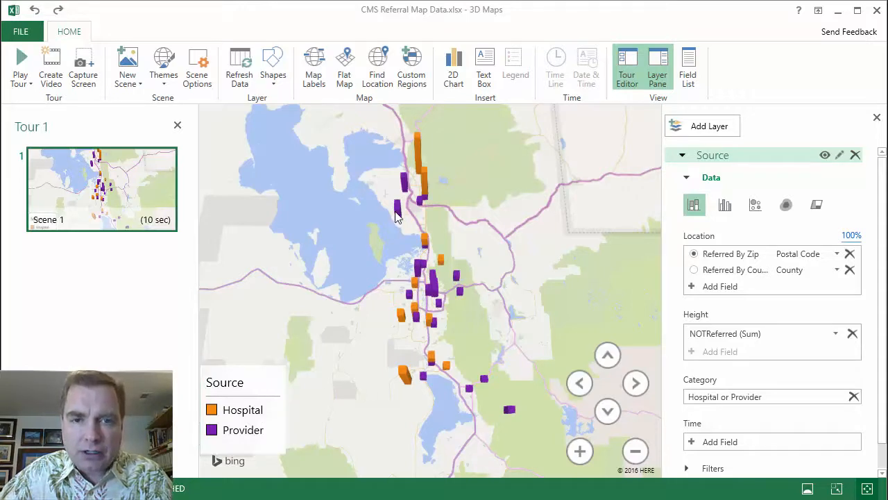
# Open the data card customization for a purple Provider column, browse the card templates and accept Template 3.
pyautogui.moveTo(396, 212)
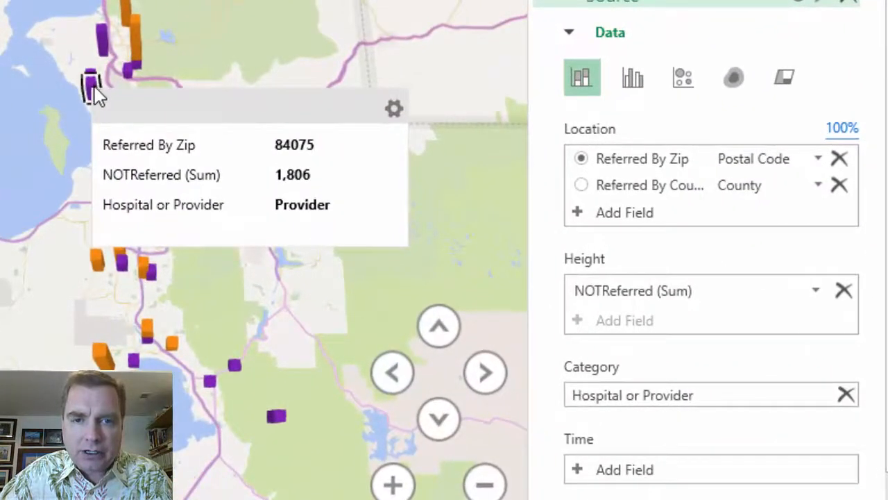
pyautogui.click(393, 109)
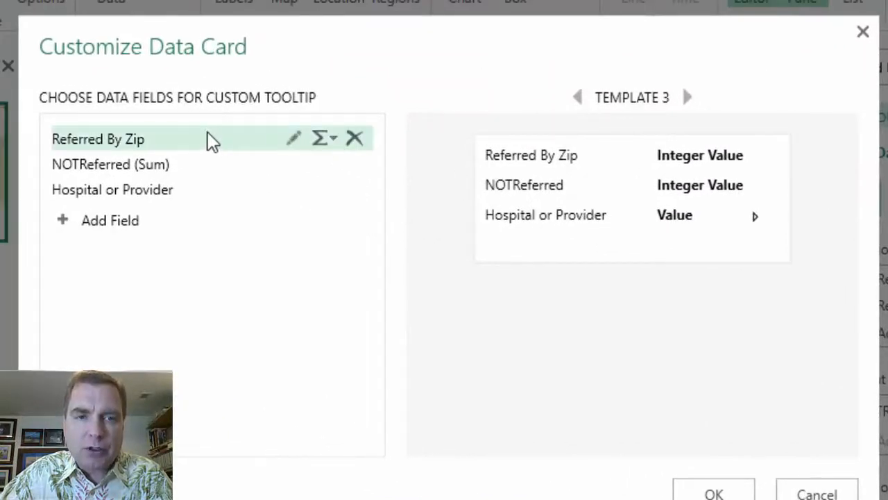
pyautogui.click(579, 99)
pyautogui.click(579, 98)
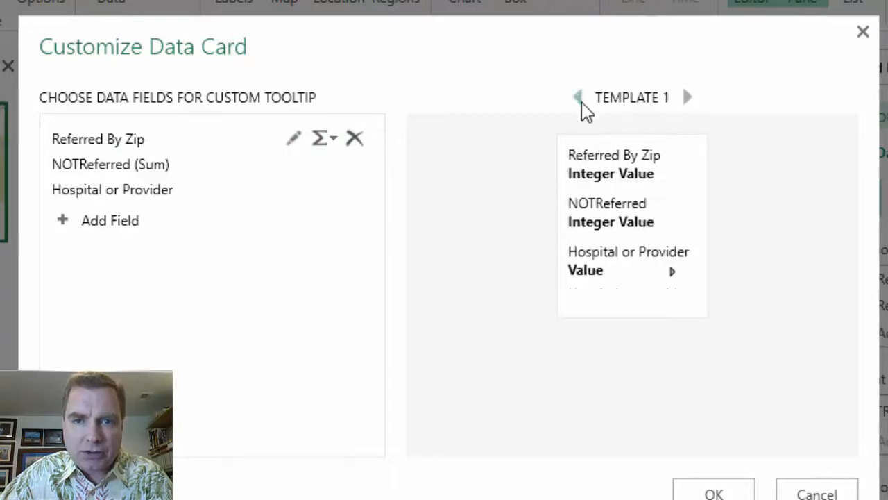
pyautogui.click(687, 99)
pyautogui.click(688, 99)
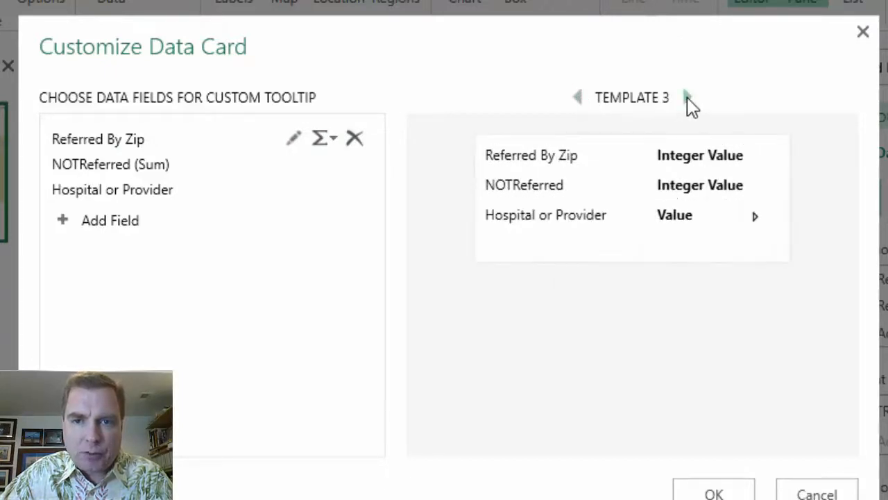
pyautogui.click(688, 99)
pyautogui.click(687, 100)
pyautogui.click(687, 99)
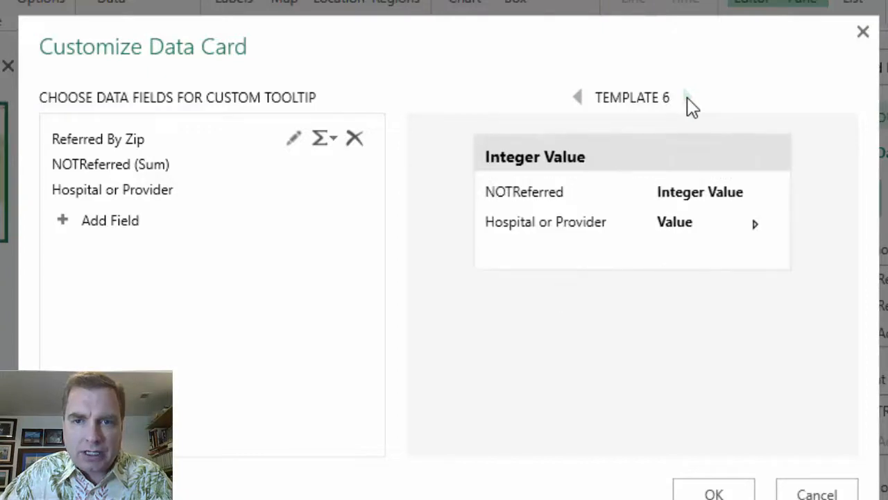
pyautogui.click(688, 98)
pyautogui.click(687, 99)
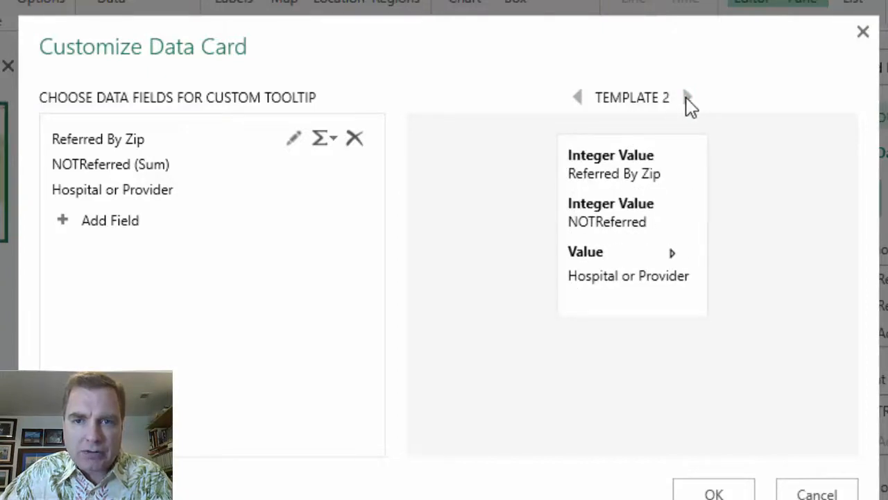
pyautogui.click(688, 99)
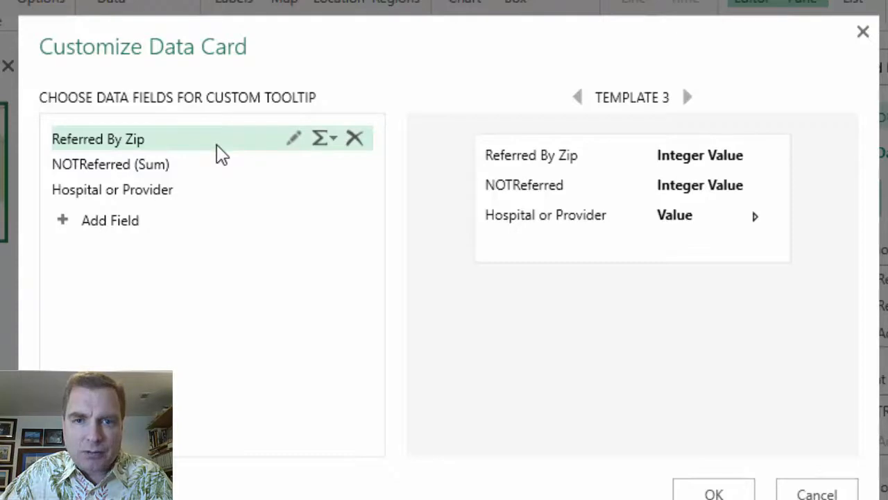
pyautogui.click(709, 491)
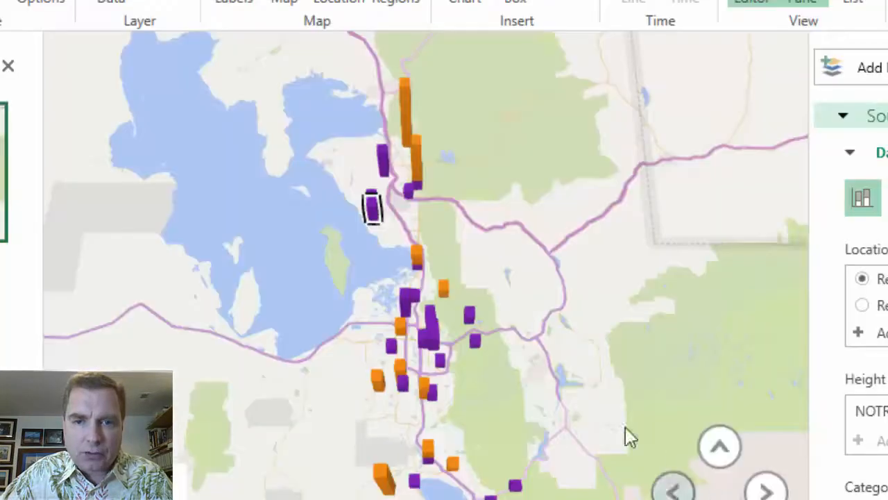
# Reopen the Provider column's data card customization and examine the name editing of the Referred By Zip field.
pyautogui.moveTo(372, 208)
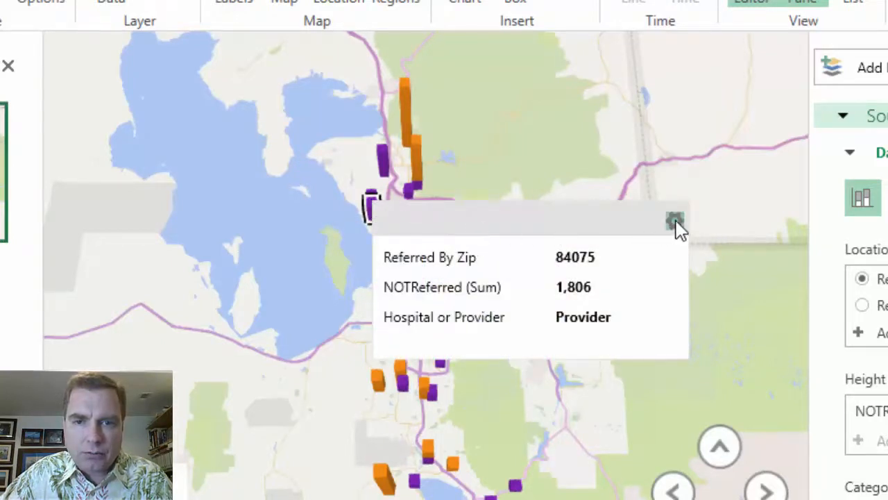
pyautogui.click(674, 221)
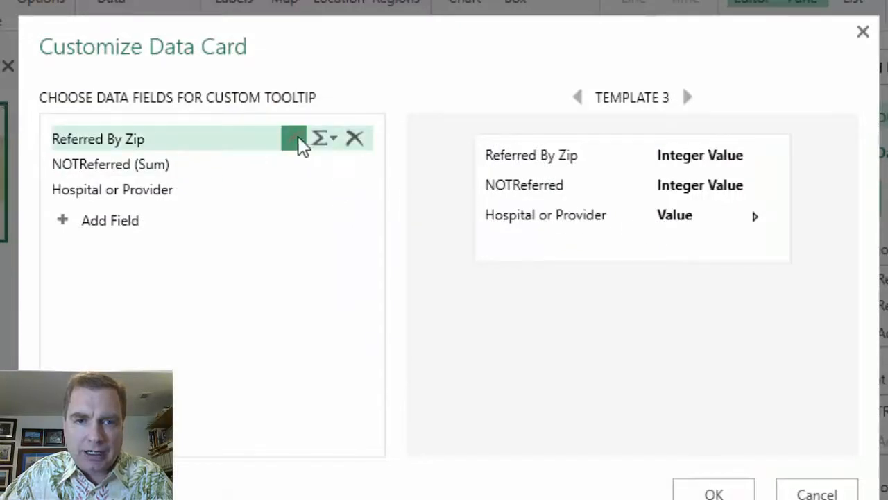
pyautogui.click(294, 138)
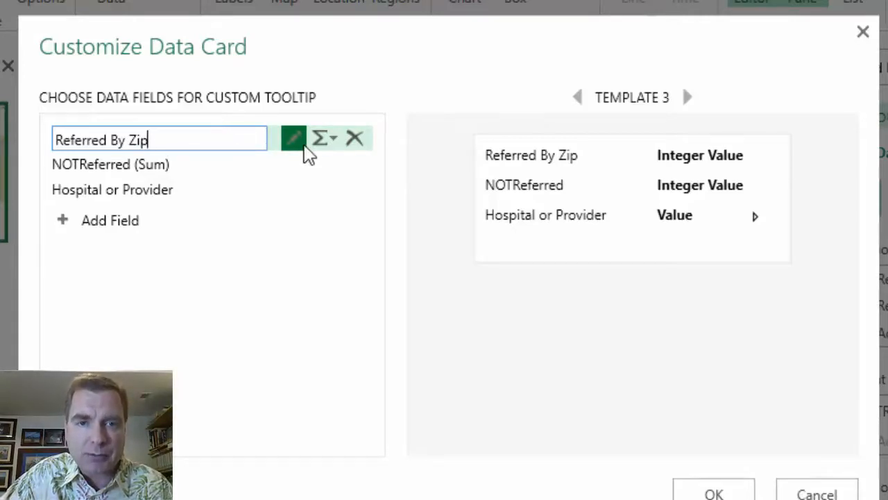
pyautogui.click(213, 162)
pyautogui.click(155, 166)
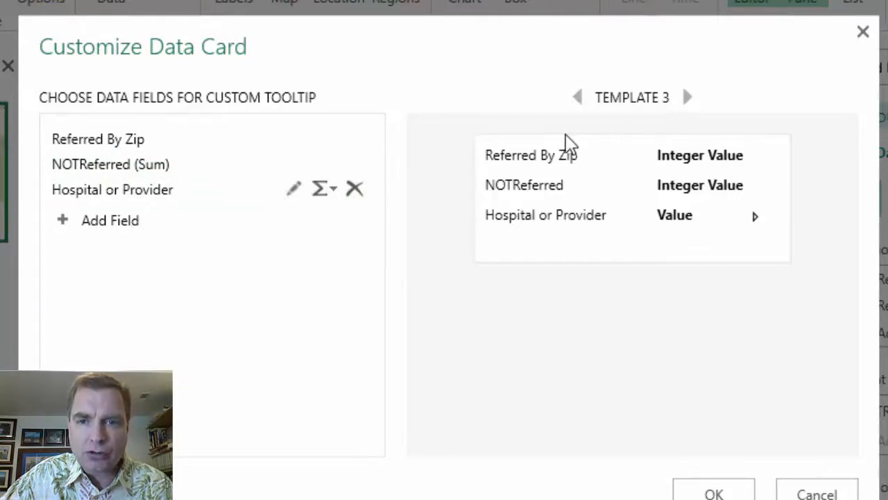
# Compare the expandable Hospital or Provider value across Templates 3, 2 and 1 in the data card preview, and accept Template 3.
pyautogui.click(754, 220)
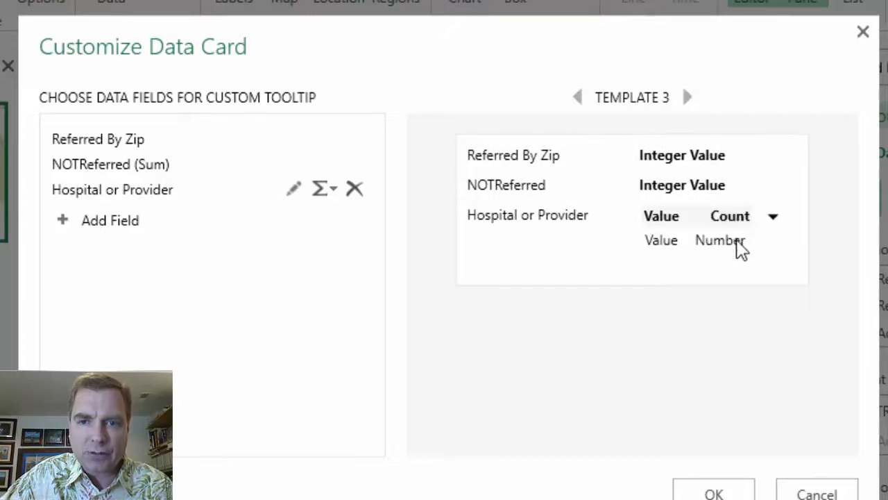
pyautogui.click(580, 99)
pyautogui.click(672, 254)
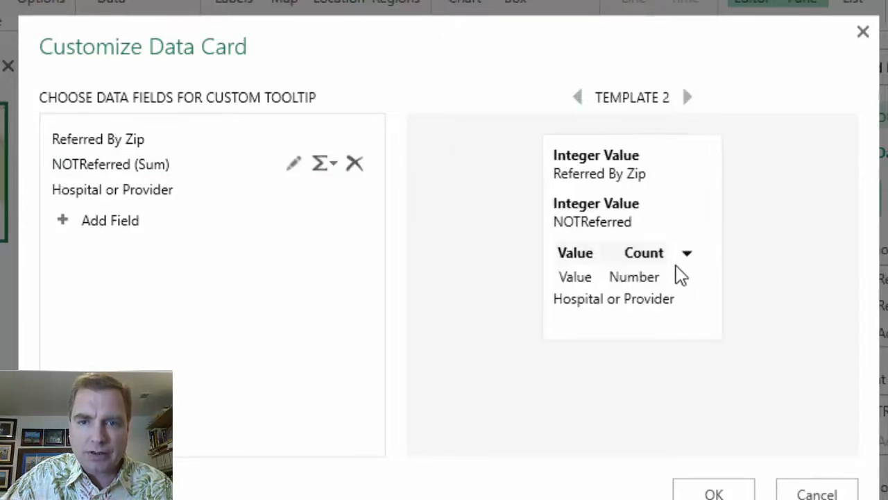
pyautogui.click(579, 98)
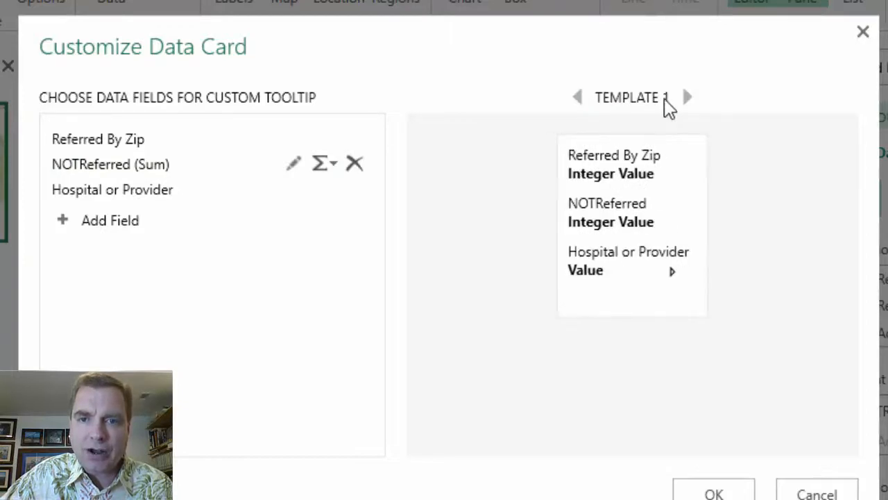
pyautogui.click(687, 99)
pyautogui.click(687, 100)
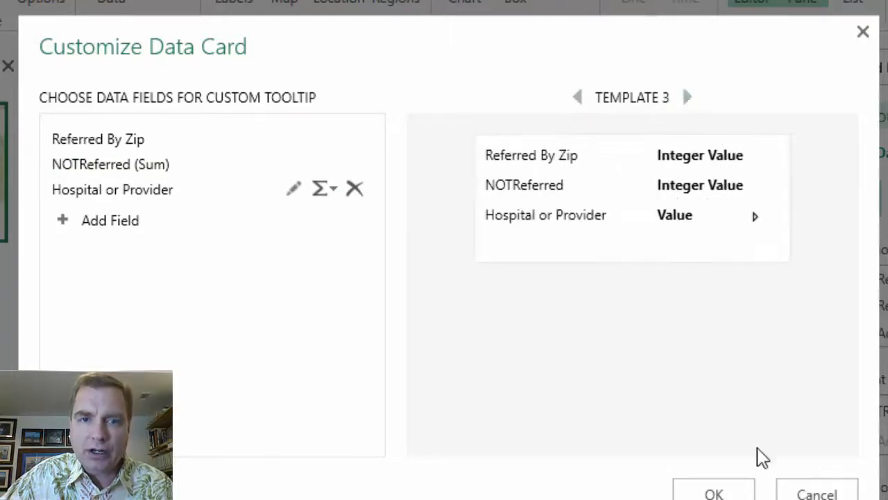
pyautogui.click(714, 491)
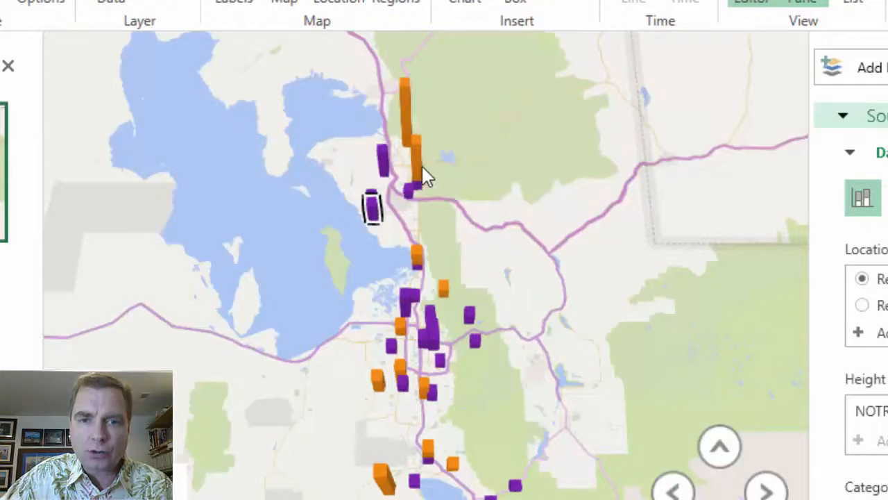
# Open the data card customization from the Source layer's options, review its fields and template, and cancel it.
pyautogui.moveTo(419, 167)
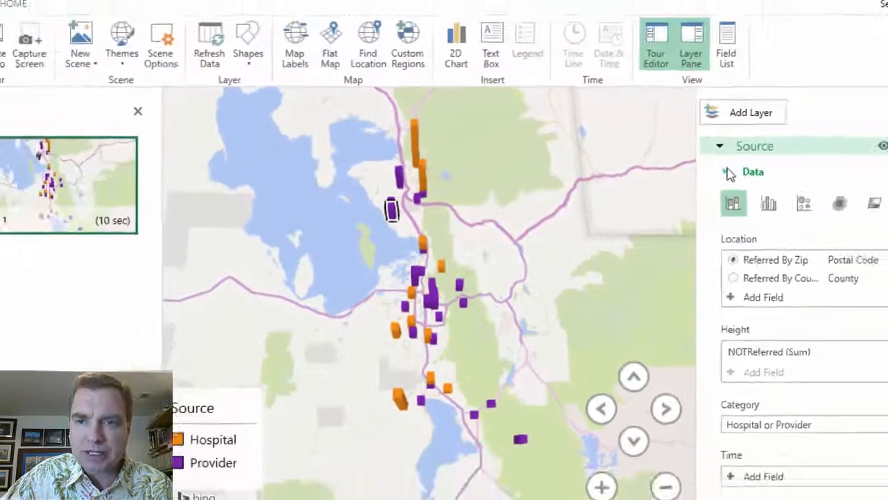
pyautogui.click(850, 152)
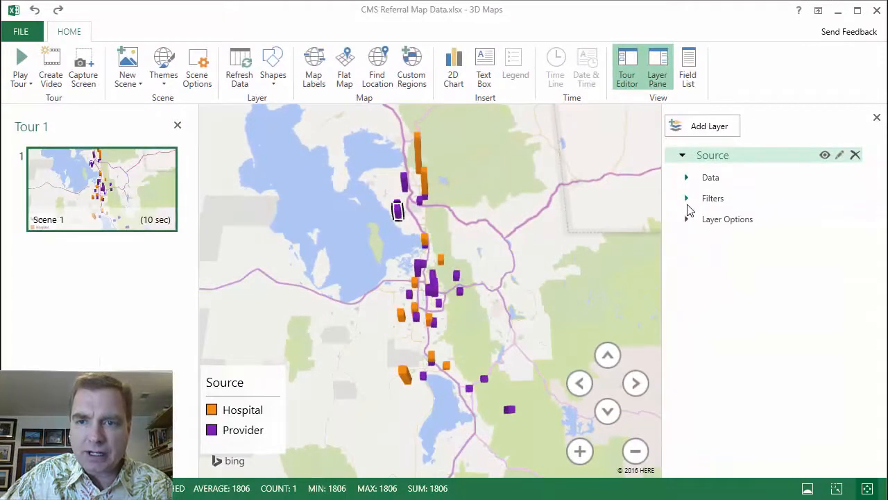
pyautogui.click(686, 220)
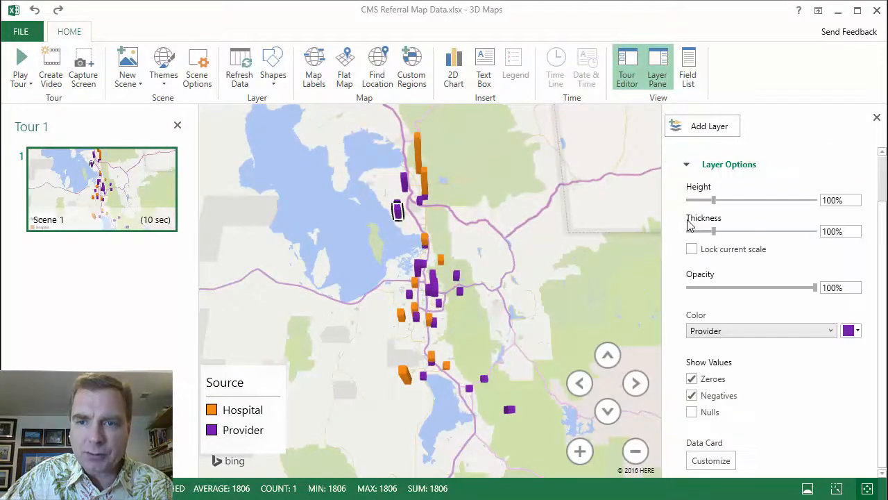
pyautogui.click(711, 461)
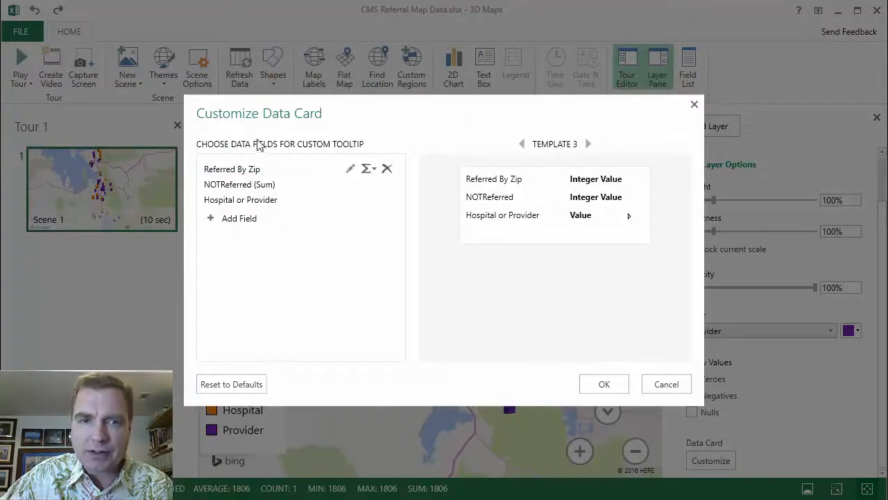
pyautogui.click(668, 385)
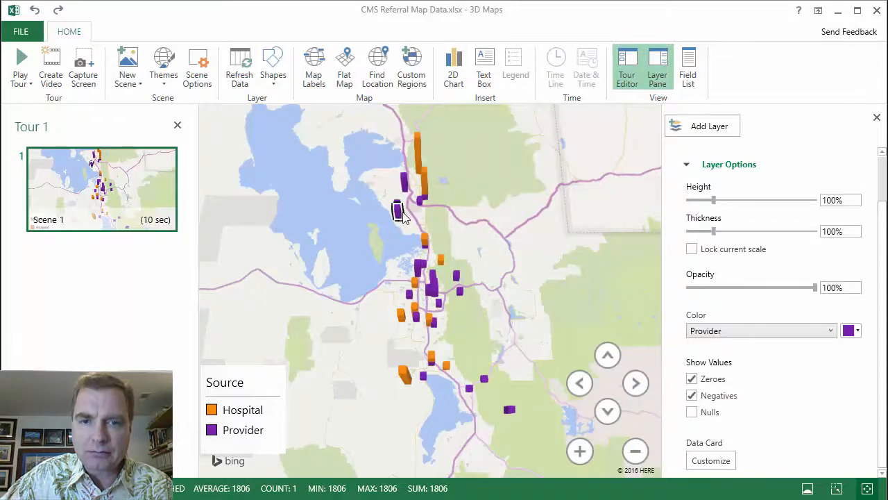
pyautogui.moveTo(400, 212)
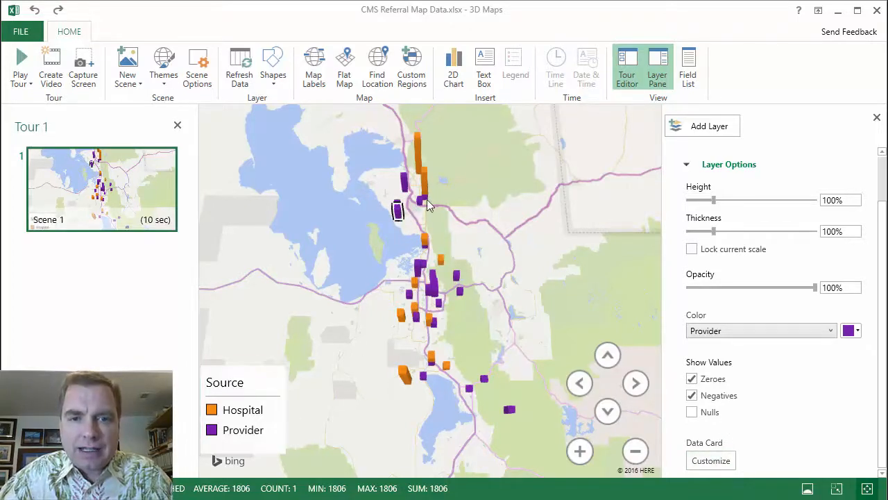
pyautogui.moveTo(427, 200)
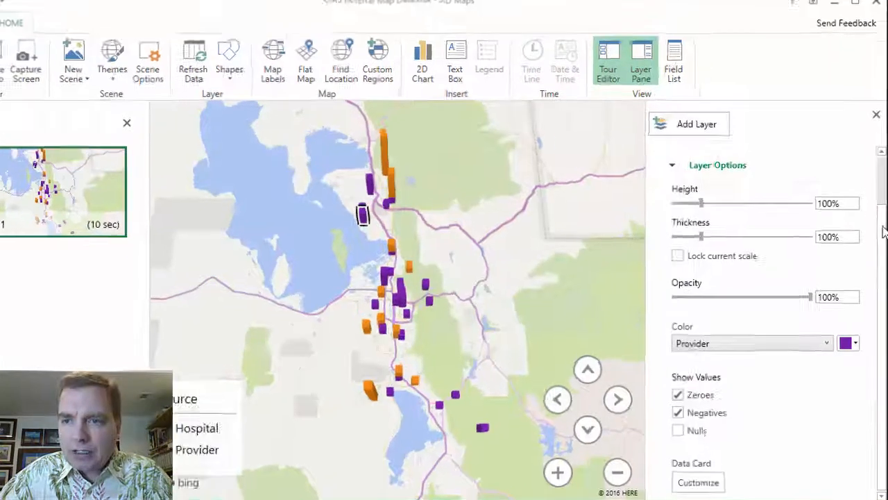
# Collapse the Source layer's Layer Options and expand its Data settings.
pyautogui.moveTo(882, 212); pyautogui.dragTo(876, 169)
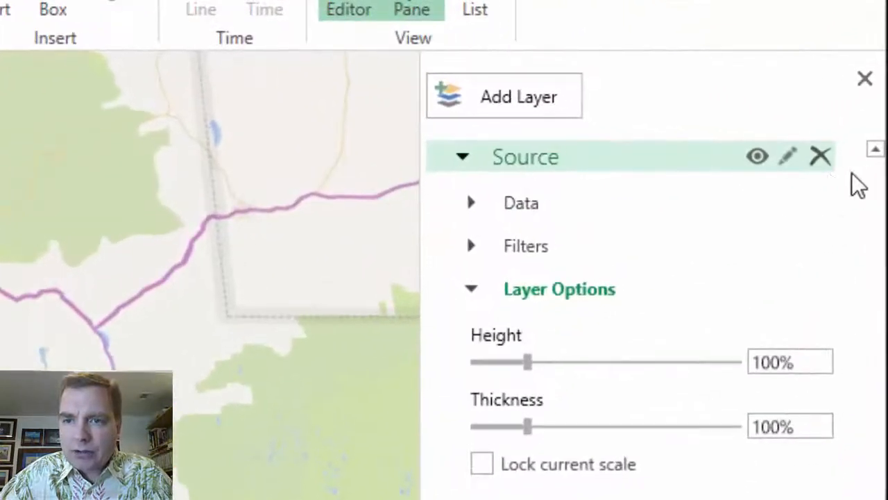
pyautogui.click(471, 289)
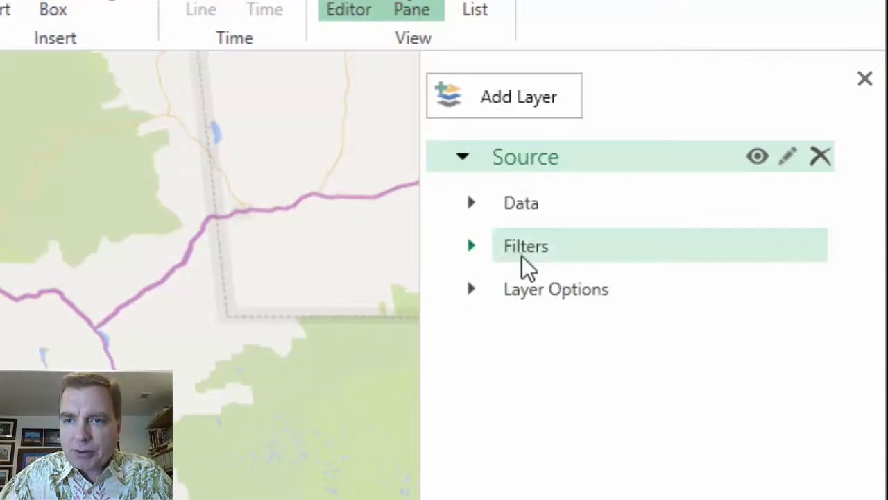
pyautogui.click(471, 202)
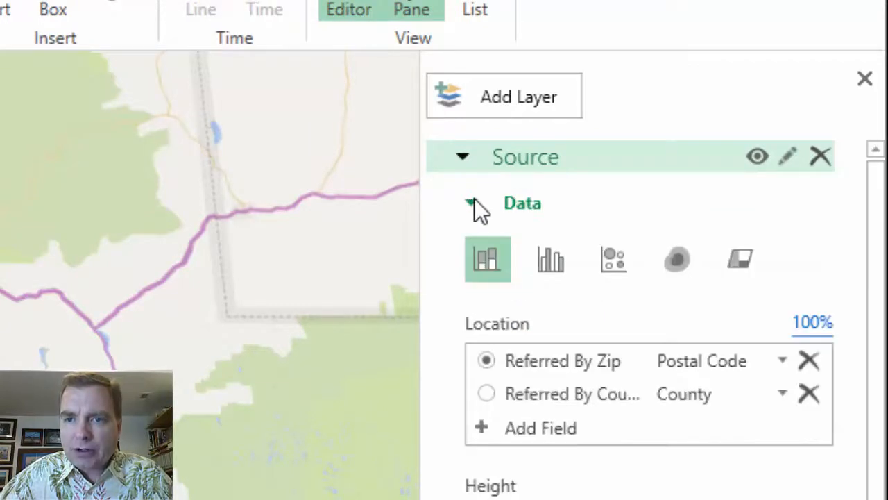